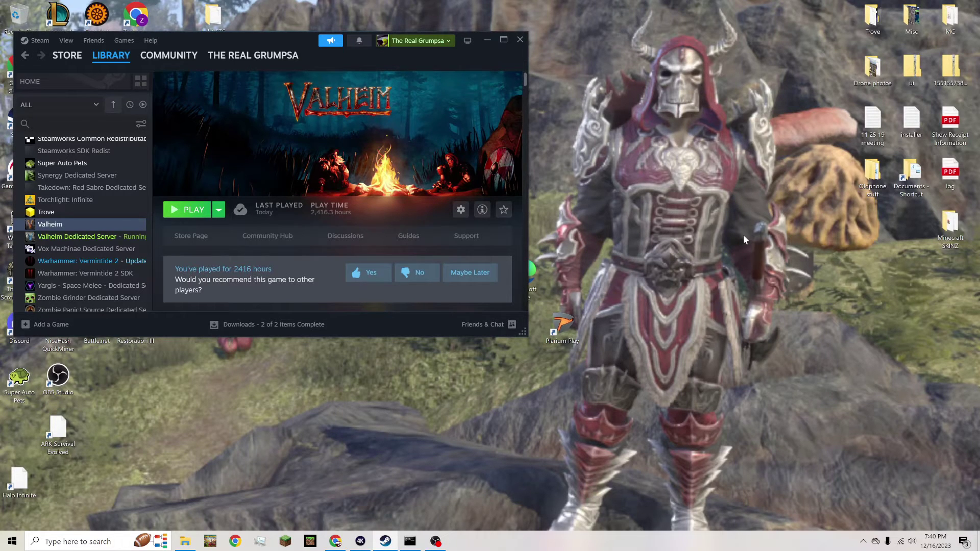
- Launch Valheim from the game library using the Play Valheim launch option
{"action": "left_click", "coordinate": [127, 236]}
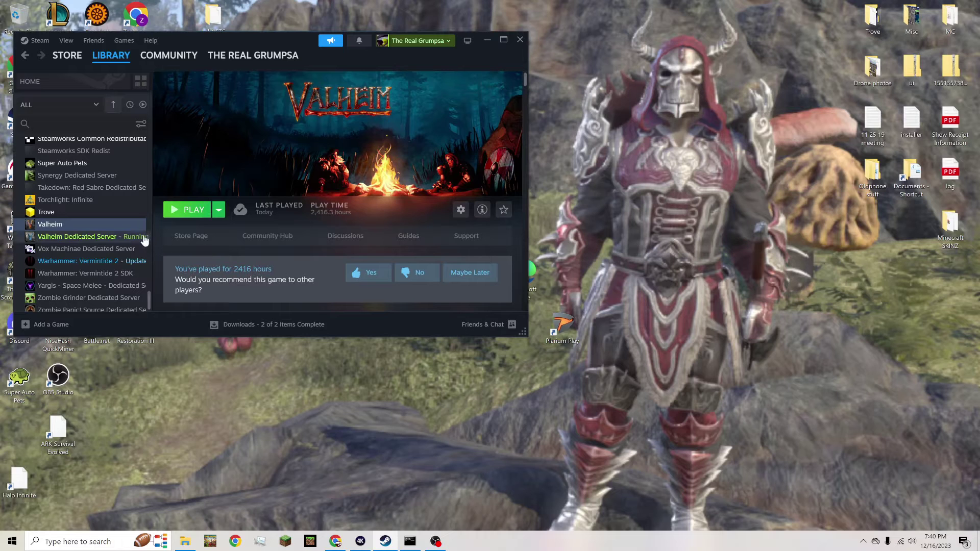
{"action": "left_click", "coordinate": [129, 229]}
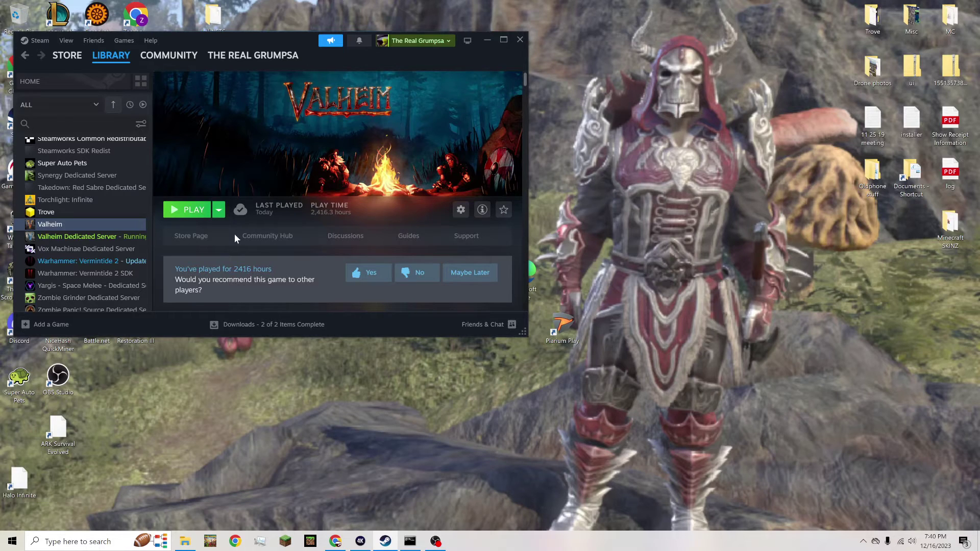
{"action": "left_click", "coordinate": [190, 216]}
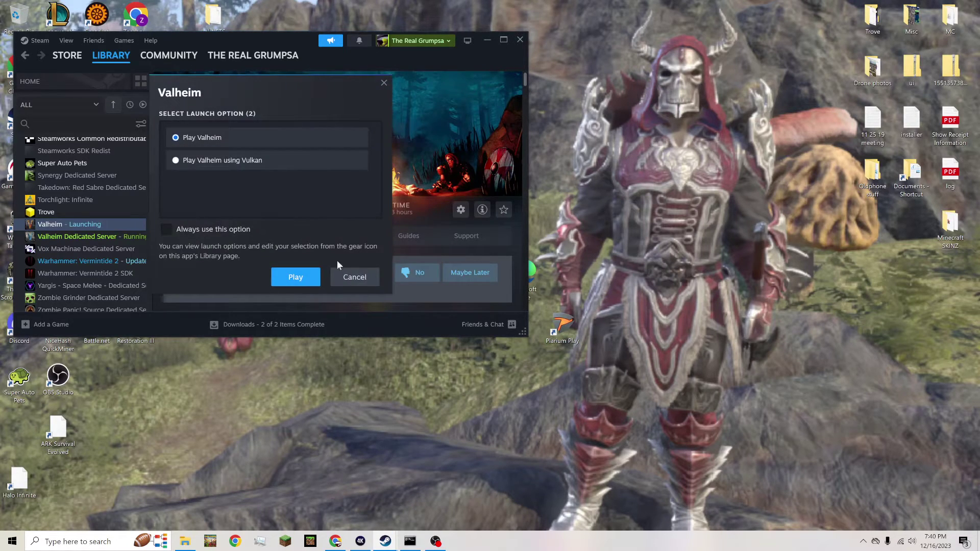
{"action": "left_click", "coordinate": [296, 279]}
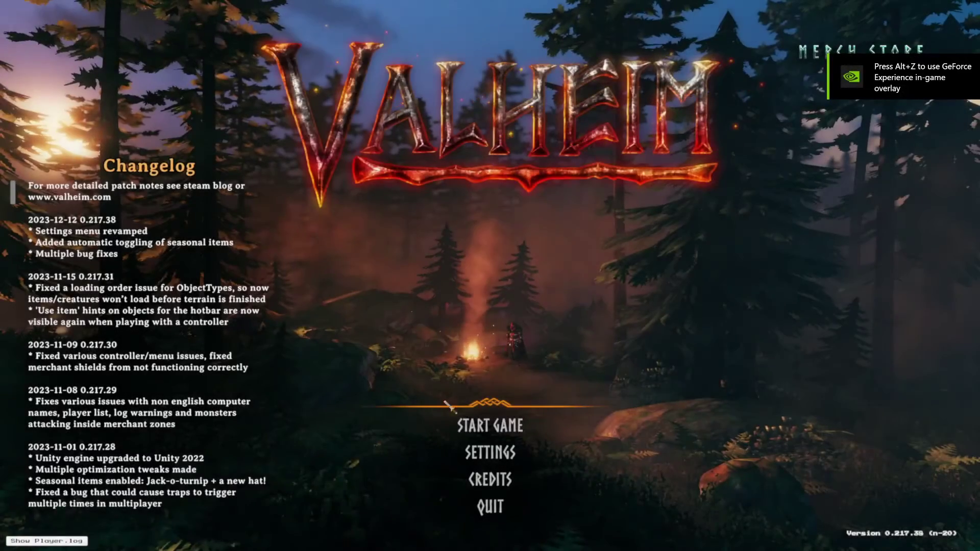
- Start the game with the BigCheaterTwo character and review the world modifiers of the Dedicated world
{"action": "left_click", "coordinate": [467, 423]}
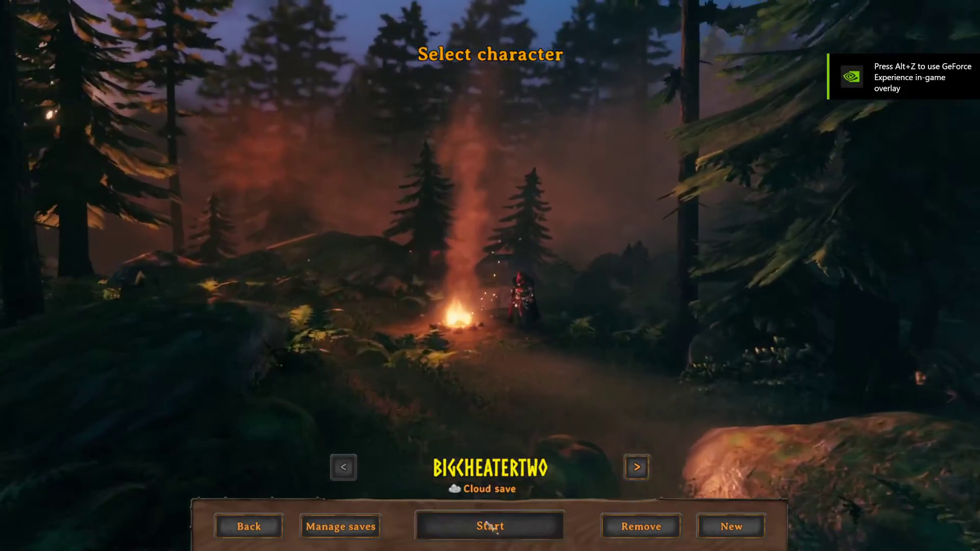
{"action": "left_click", "coordinate": [490, 525]}
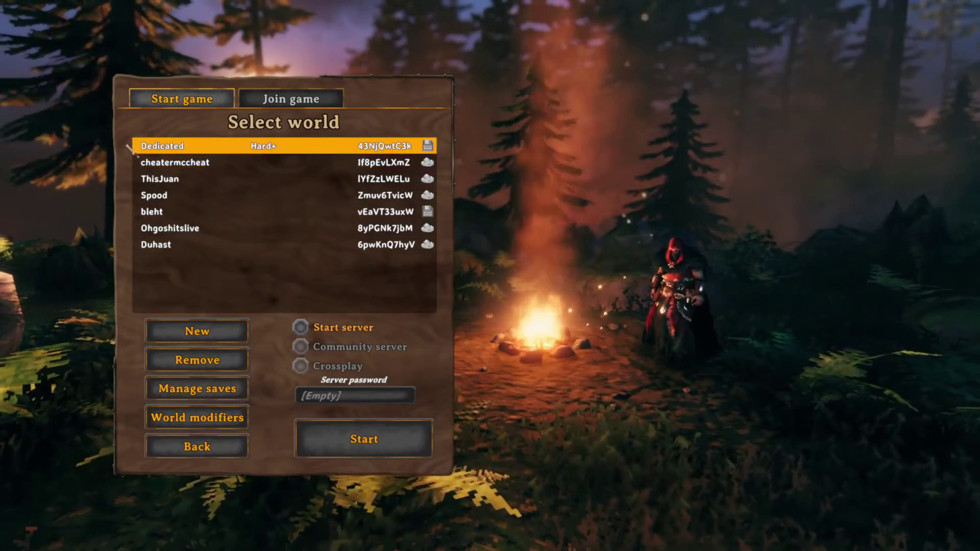
{"action": "mouse_move", "coordinate": [182, 148]}
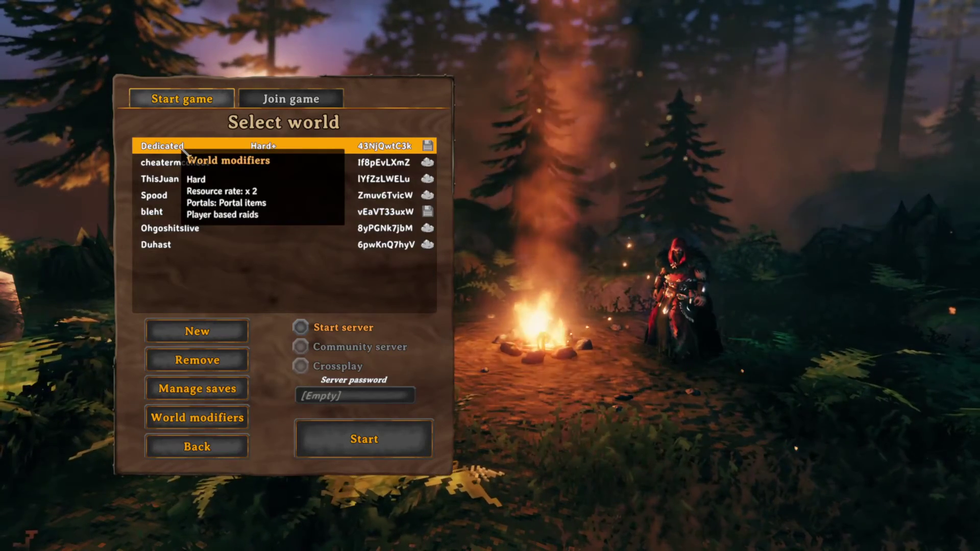
{"action": "left_click", "coordinate": [214, 417]}
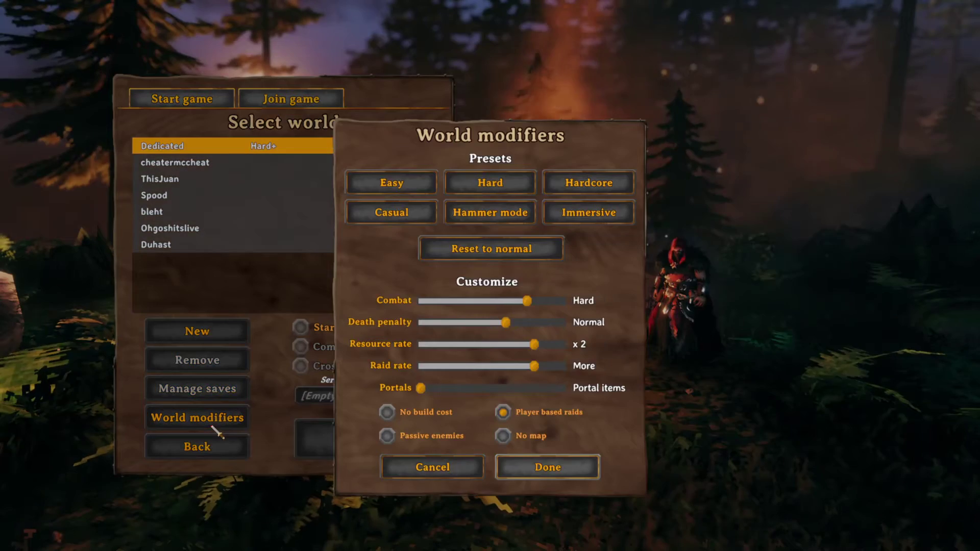
{"action": "mouse_move", "coordinate": [485, 199]}
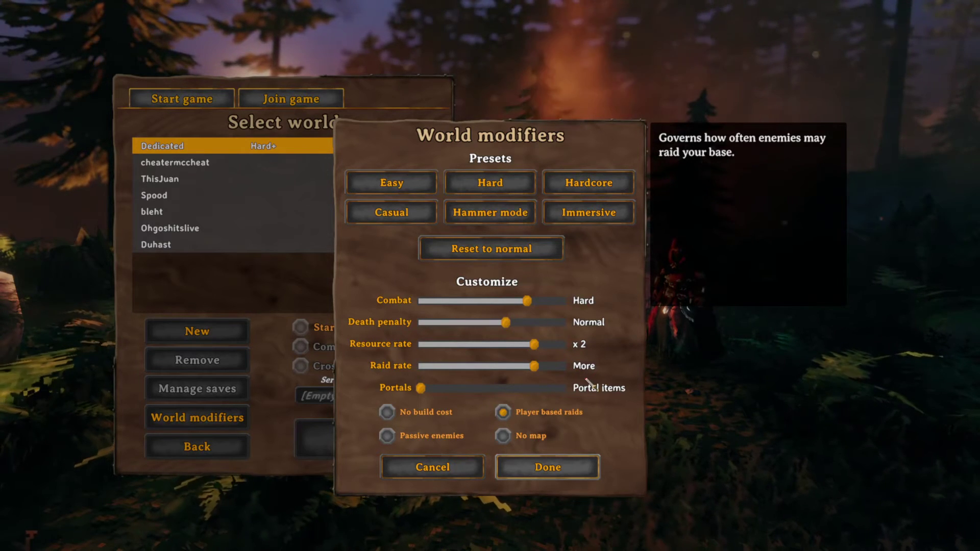
{"action": "left_click", "coordinate": [539, 472]}
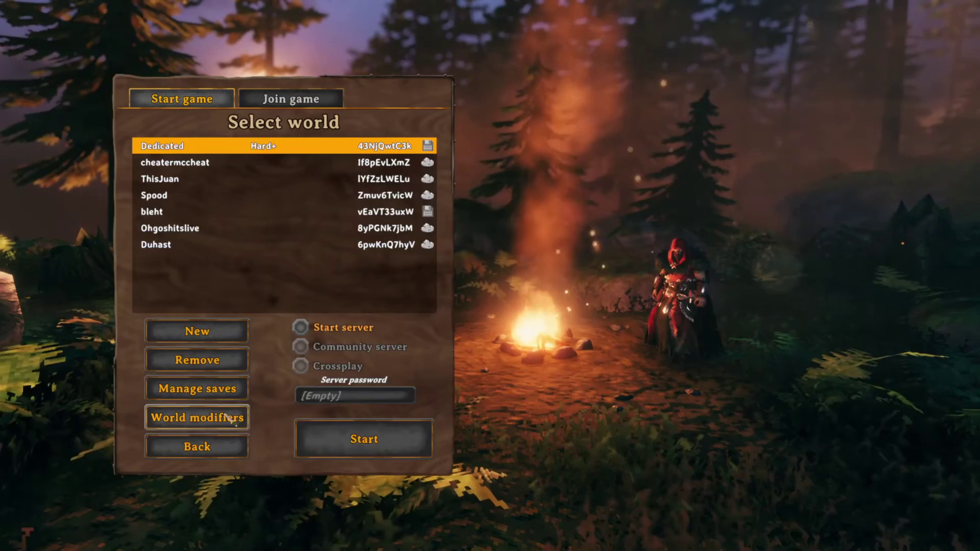
- Open the save manager and select the cheatermccheat world to check its option for moving to local storage
{"action": "left_click", "coordinate": [232, 397]}
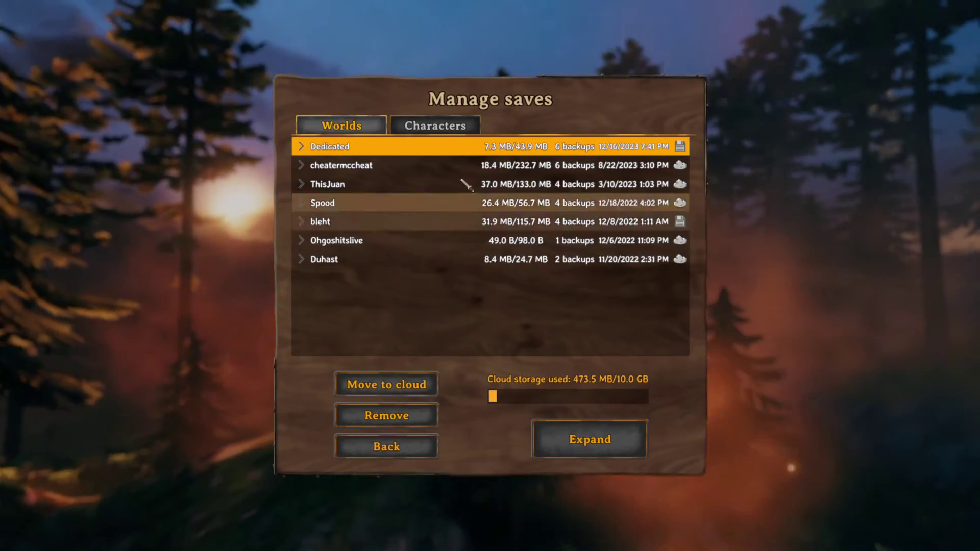
{"action": "left_click", "coordinate": [444, 170]}
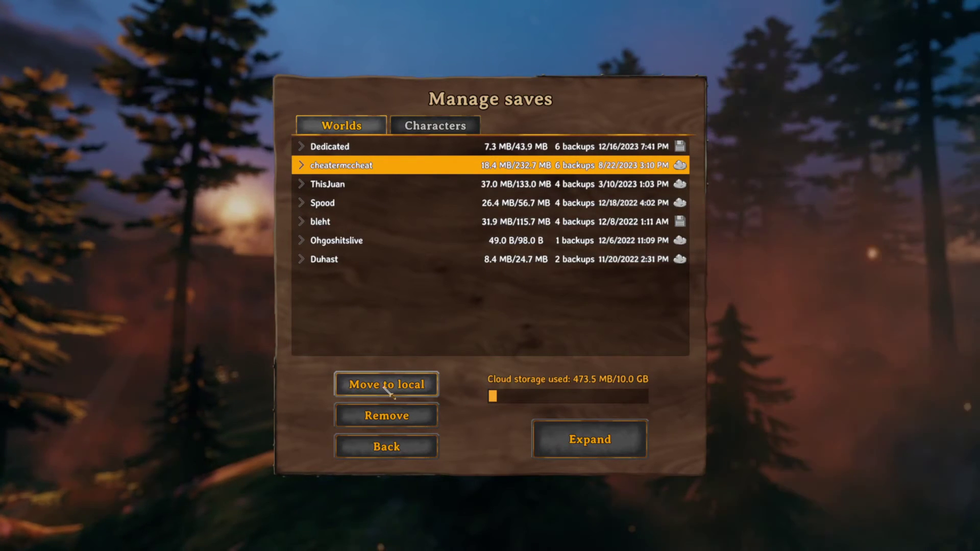
{"action": "left_click", "coordinate": [438, 445]}
- Leave the world and character selection and quit Valheim
{"action": "left_click", "coordinate": [204, 445]}
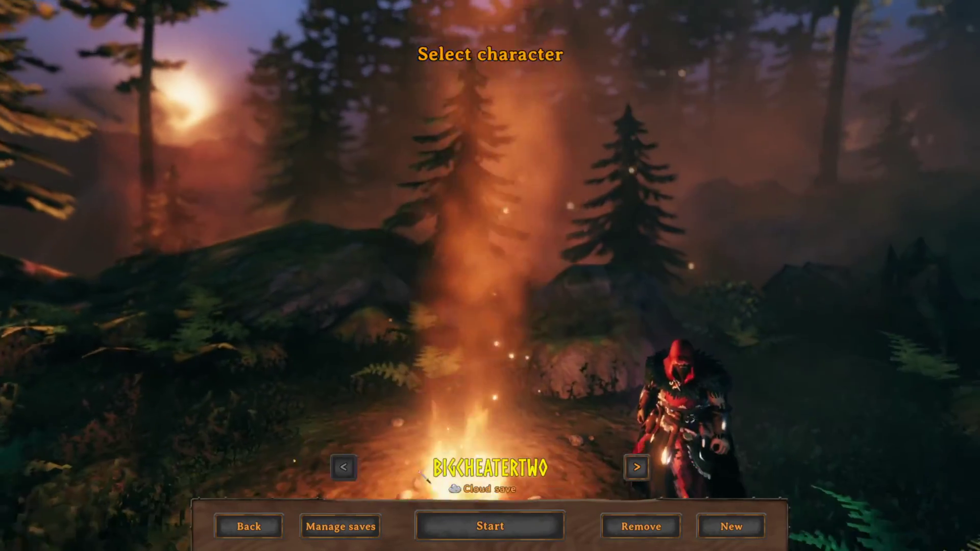
{"action": "left_click", "coordinate": [249, 526]}
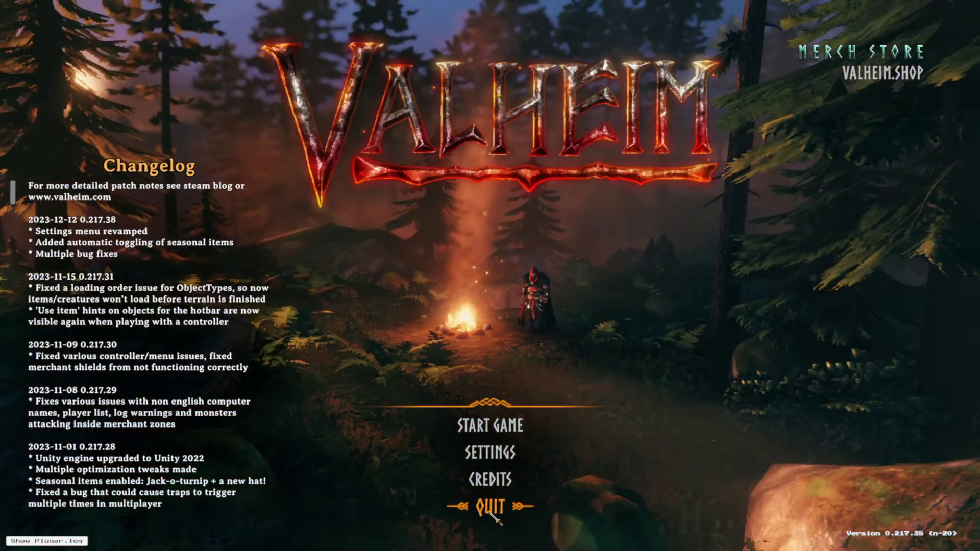
{"action": "left_click", "coordinate": [491, 513]}
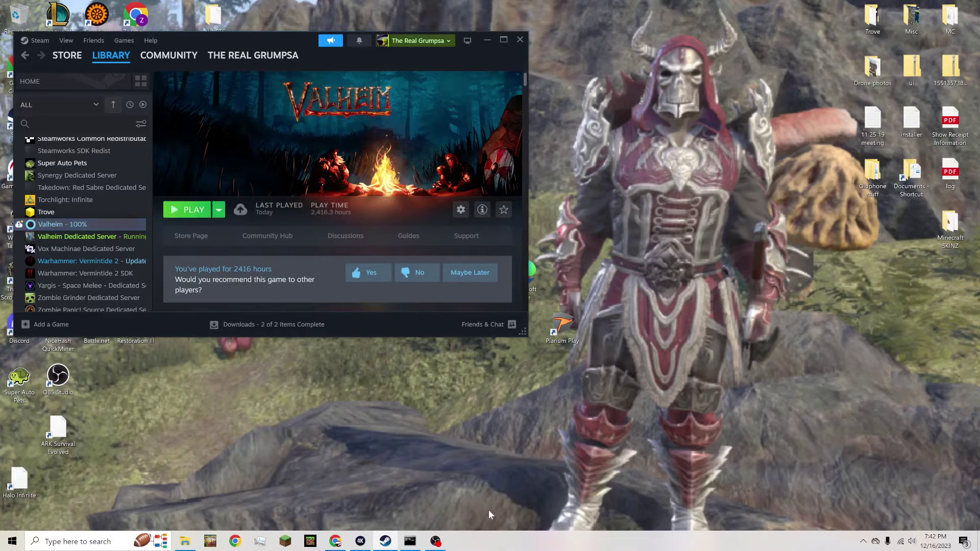
- Browse the local files of Valheim Dedicated Server and maximize the folder window
{"action": "left_click", "coordinate": [124, 237]}
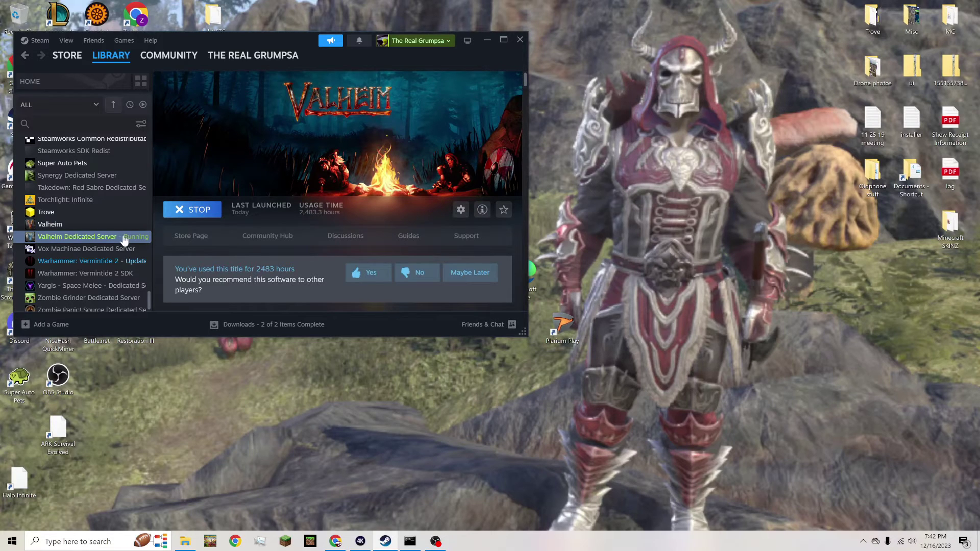
{"action": "right_click", "coordinate": [125, 237]}
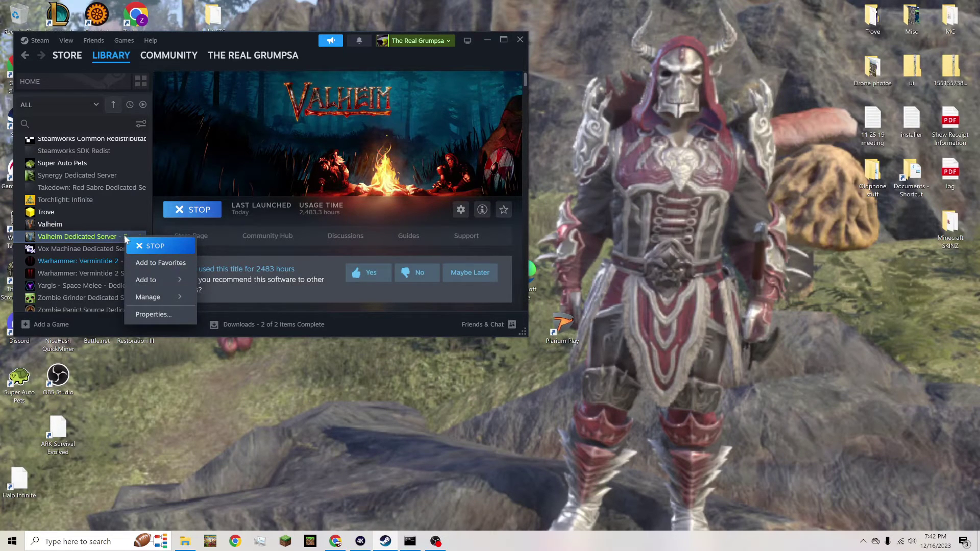
{"action": "mouse_move", "coordinate": [176, 301]}
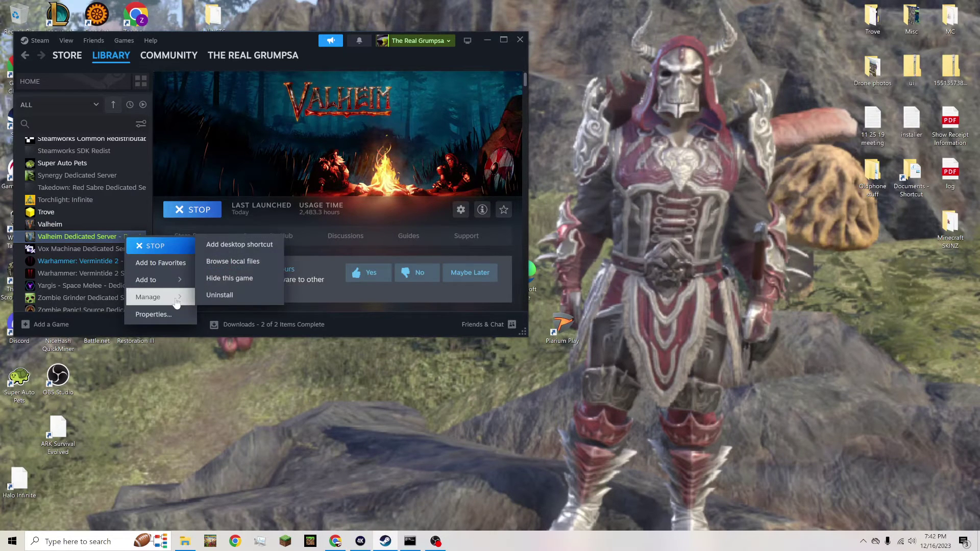
{"action": "left_click", "coordinate": [227, 262]}
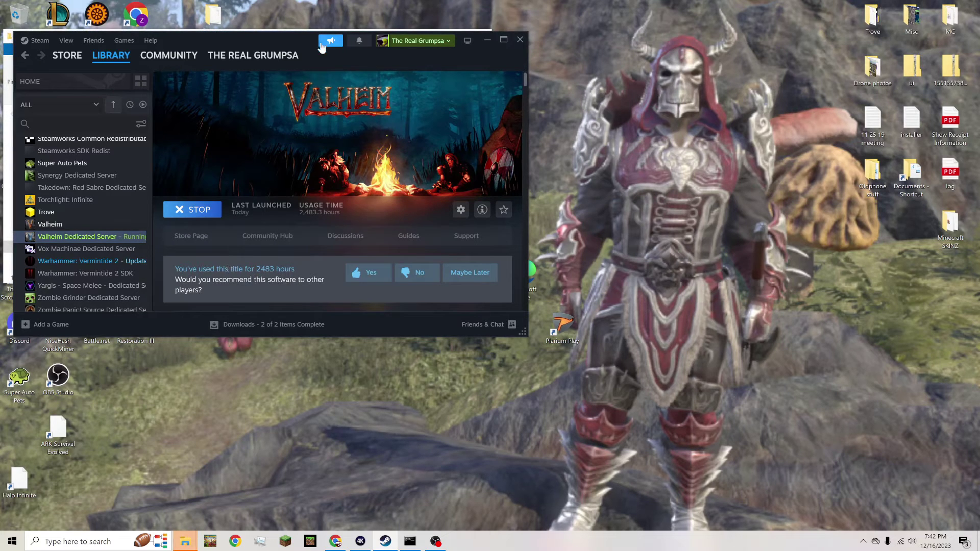
{"action": "left_click_drag", "start_coordinate": [256, 42], "coordinate": [304, 125]}
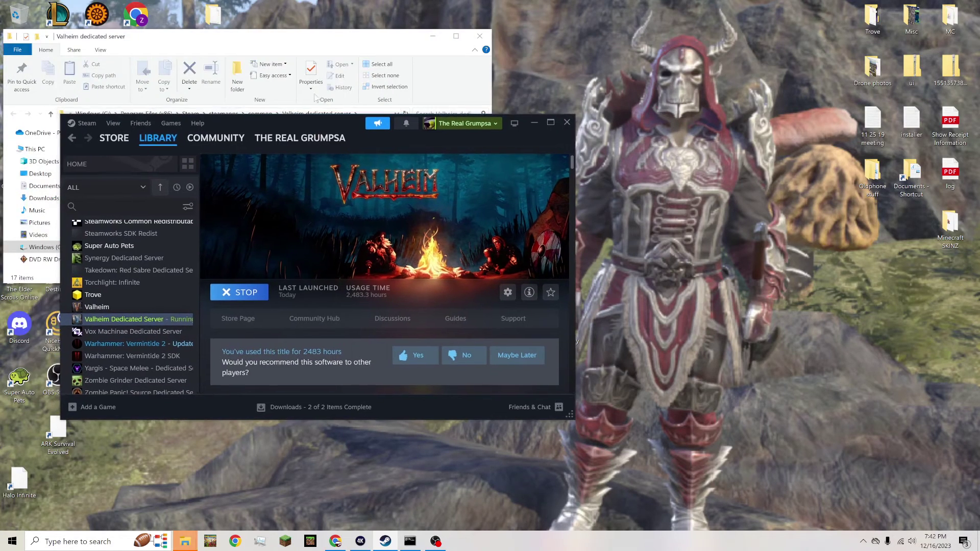
{"action": "left_click", "coordinate": [461, 36]}
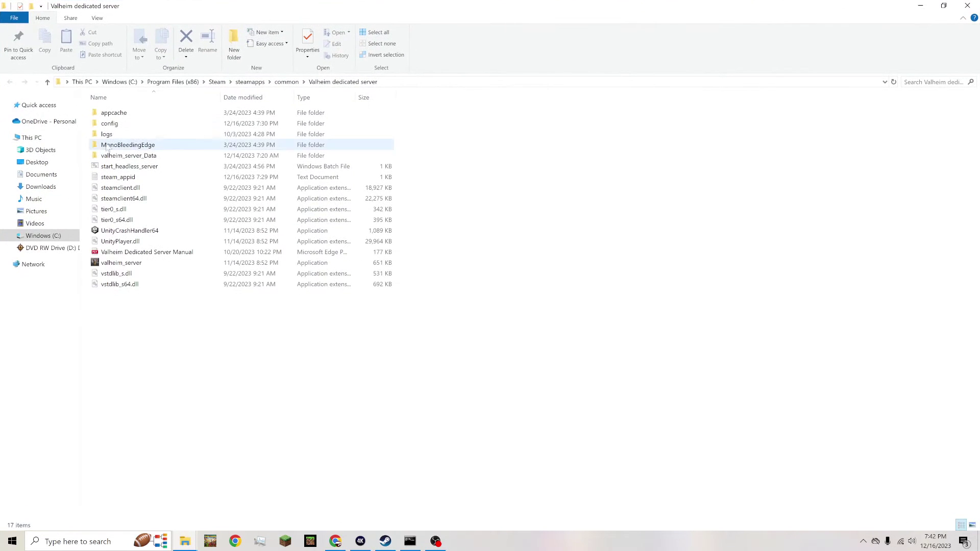
- Open the start_headless_server batch file for editing and highlight the world name "Dedicated" in its launch line
{"action": "left_click", "coordinate": [177, 168]}
{"action": "right_click", "coordinate": [189, 169]}
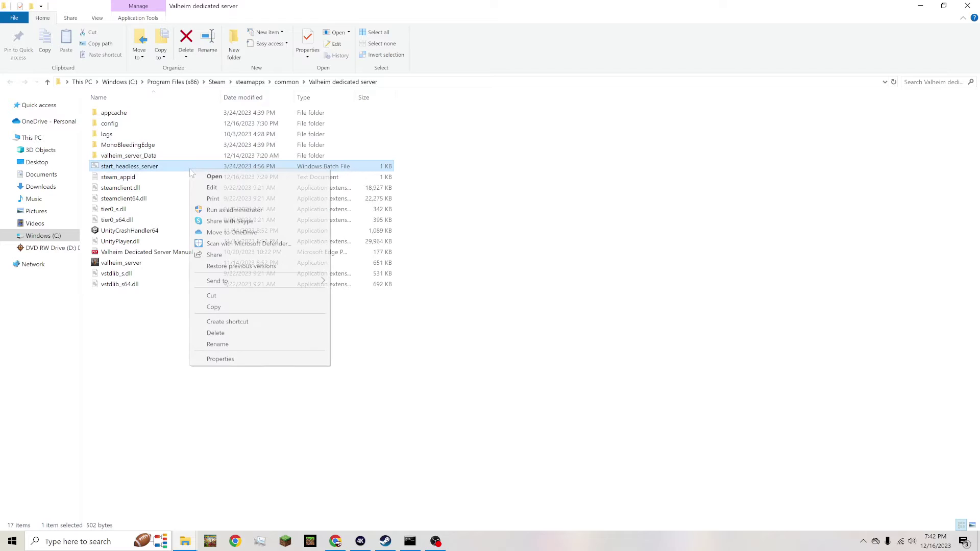
{"action": "left_click", "coordinate": [227, 189]}
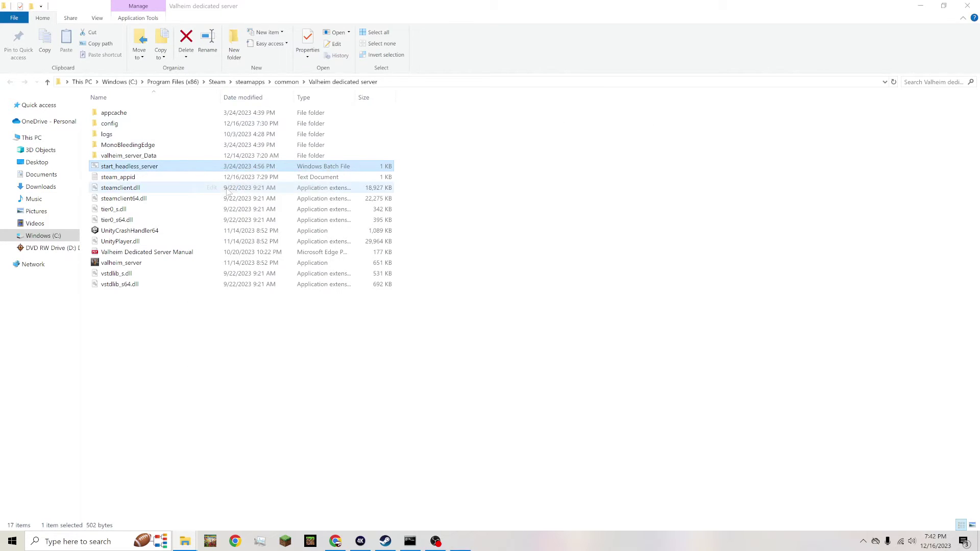
{"action": "left_click", "coordinate": [618, 131]}
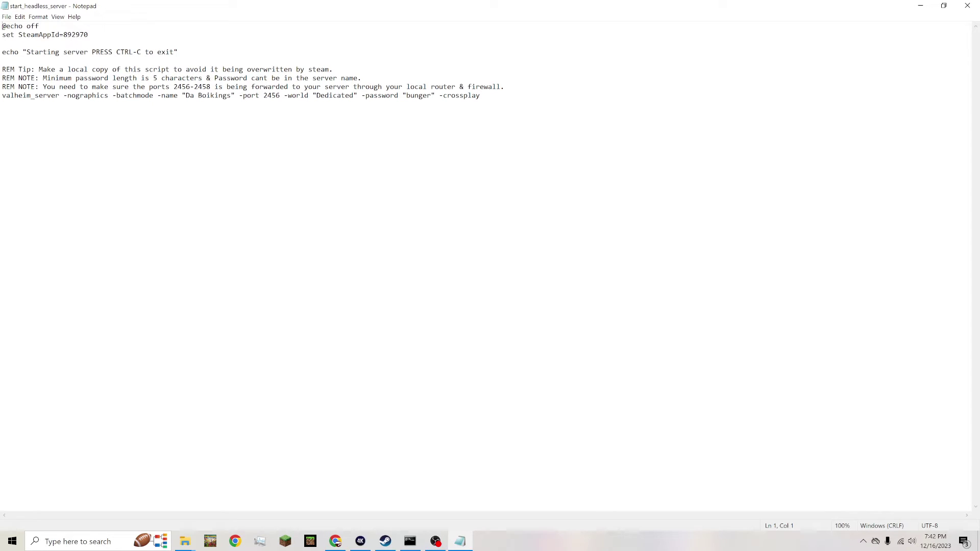
{"action": "left_click_drag", "start_coordinate": [316, 96], "coordinate": [358, 95]}
- Open the appdata folder through the Windows Run dialog
{"action": "key", "text": "super+r"}
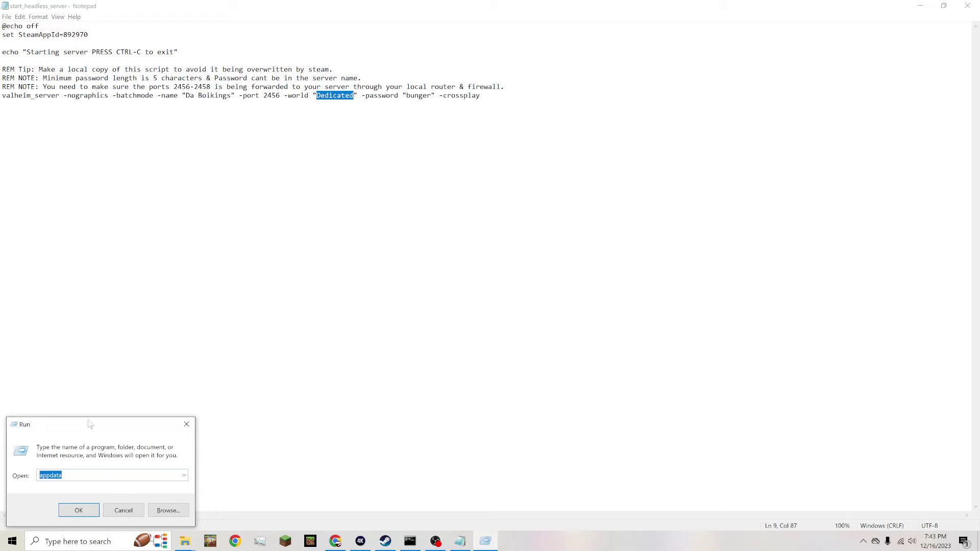
{"action": "left_click_drag", "start_coordinate": [90, 424], "coordinate": [334, 169]}
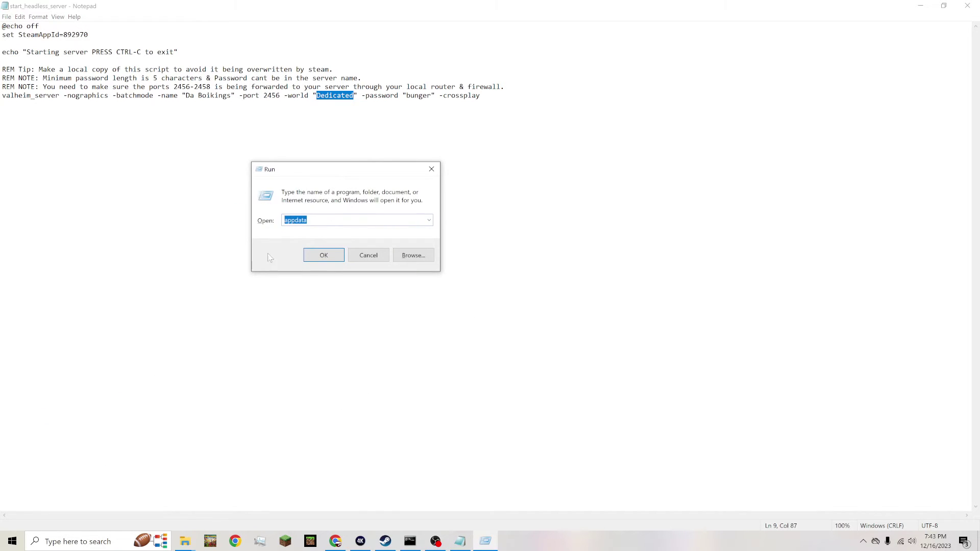
{"action": "left_click", "coordinate": [325, 256]}
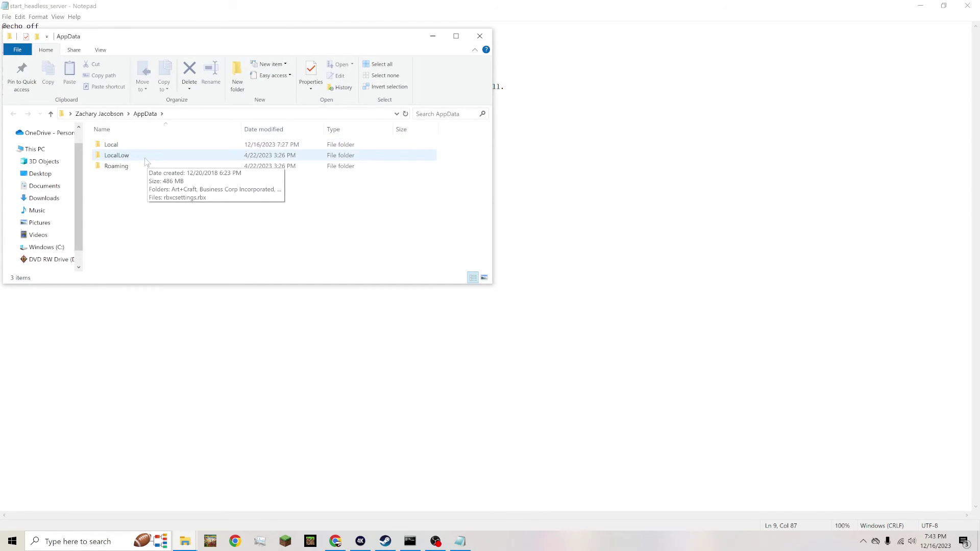
- Open the worlds_local folder inside LocalLow, IronGate, Valheim
{"action": "double_click", "coordinate": [146, 160]}
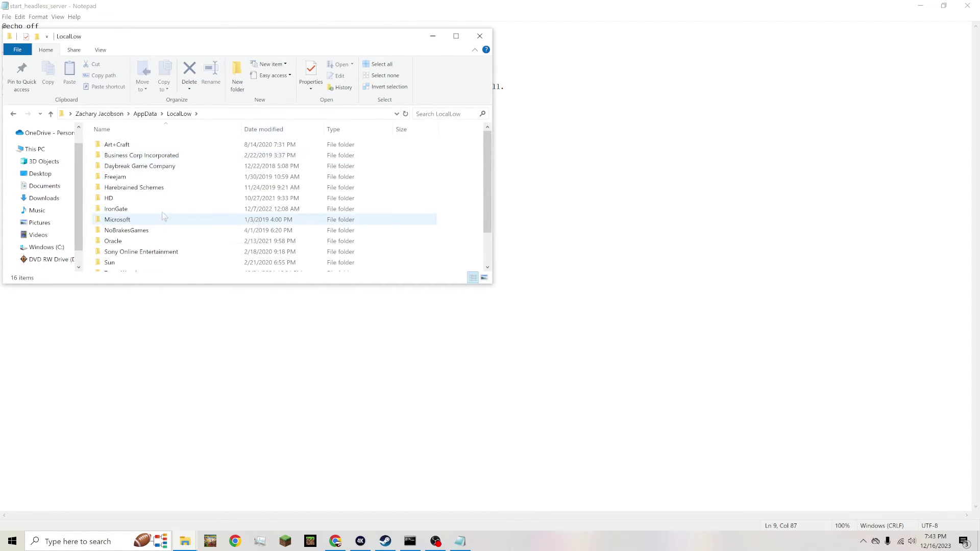
{"action": "double_click", "coordinate": [161, 211]}
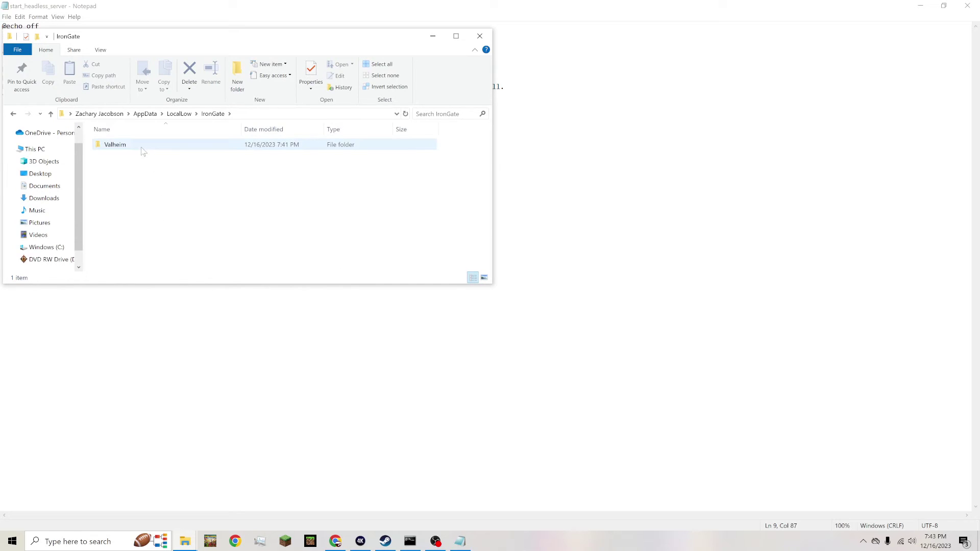
{"action": "left_click", "coordinate": [143, 146]}
{"action": "double_click", "coordinate": [142, 146]}
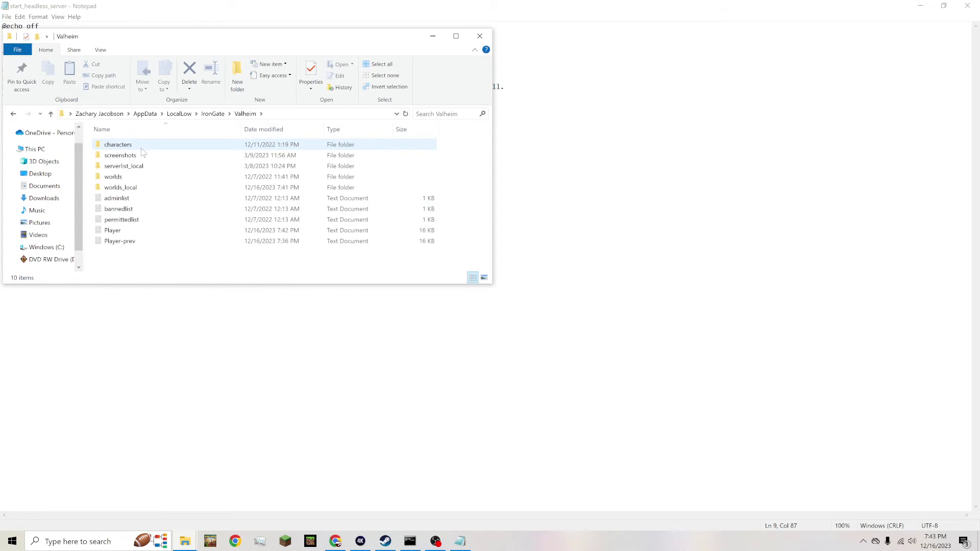
{"action": "left_click", "coordinate": [143, 189]}
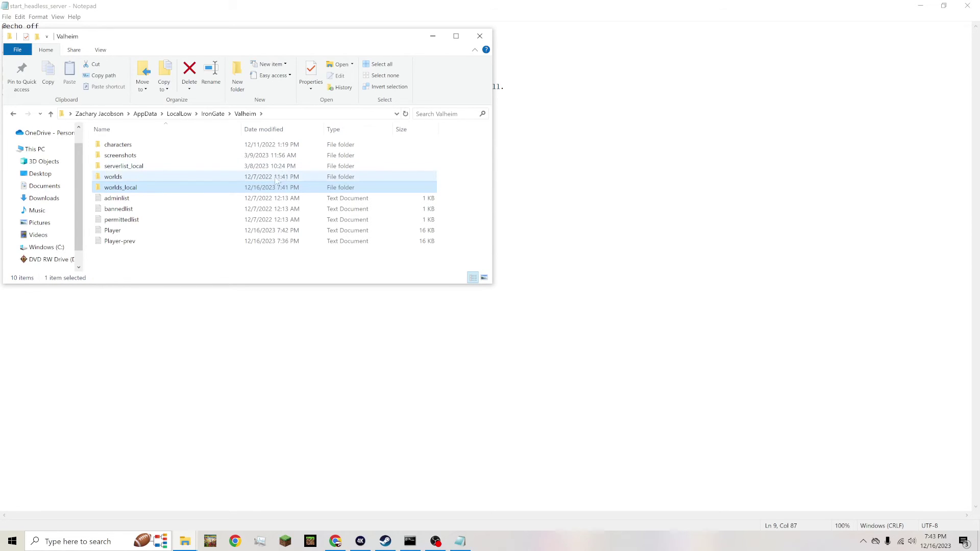
{"action": "double_click", "coordinate": [204, 188]}
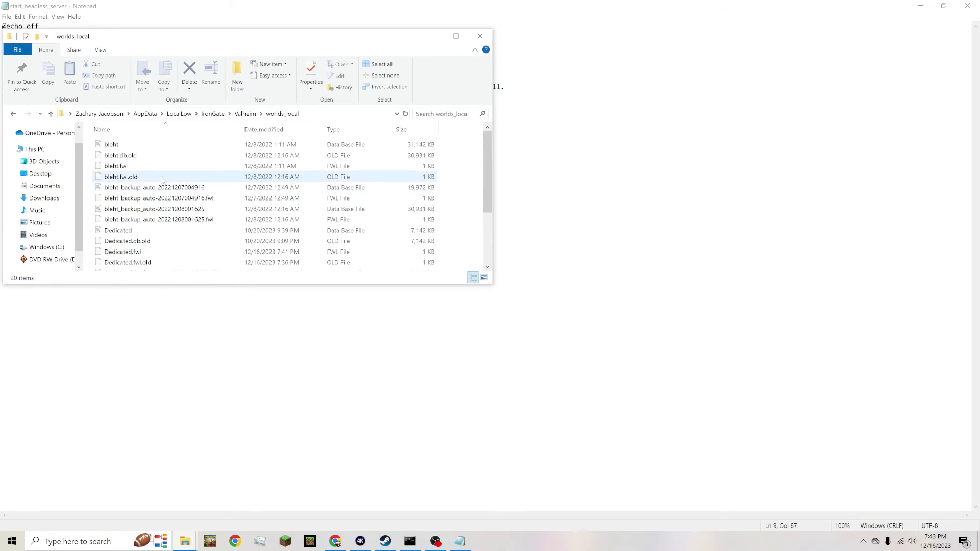
- Check the world save file names in worlds_local against the world name in the start_headless_server script
{"action": "scroll", "coordinate": [145, 176], "scroll_direction": "down", "scroll_amount": 1}
{"action": "scroll", "coordinate": [137, 169], "scroll_direction": "up", "scroll_amount": 1}
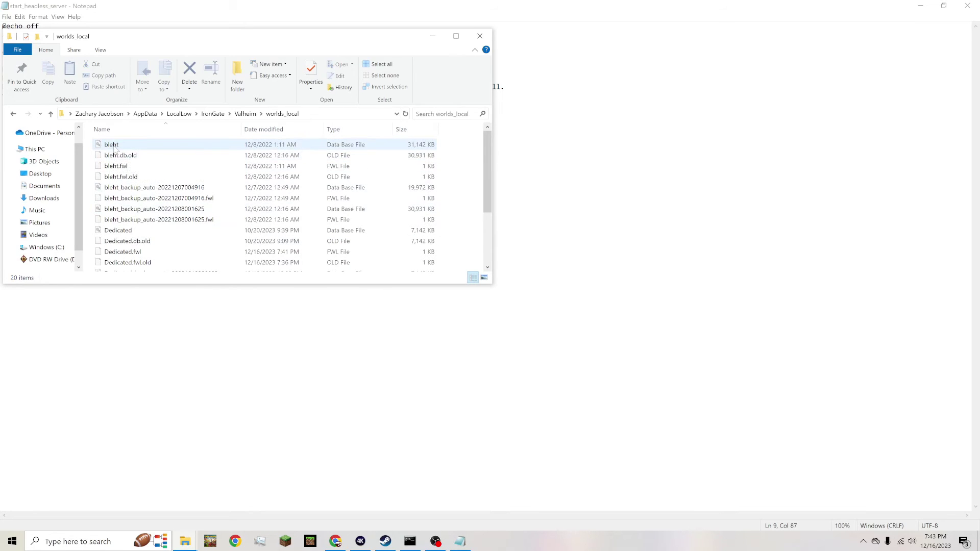
{"action": "left_click", "coordinate": [3, 112]}
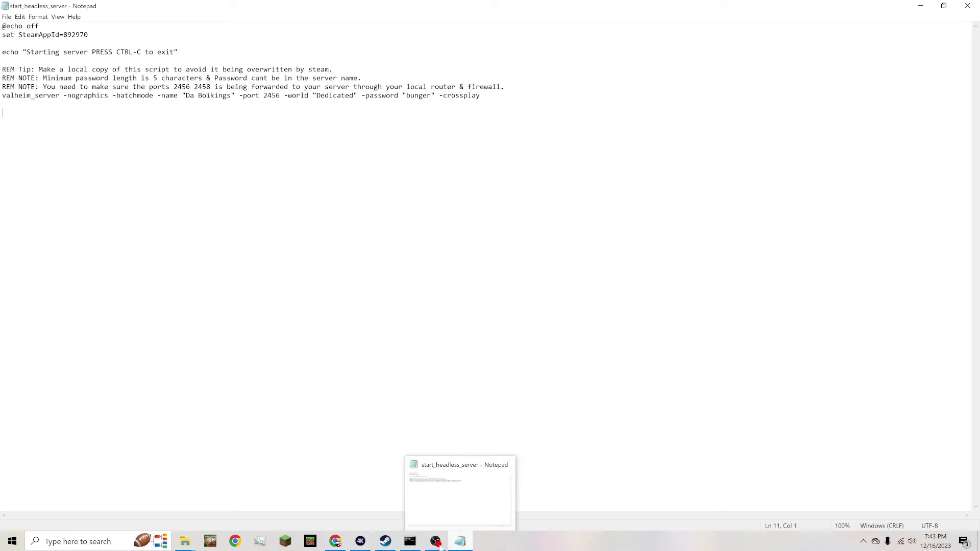
{"action": "mouse_move", "coordinate": [193, 541]}
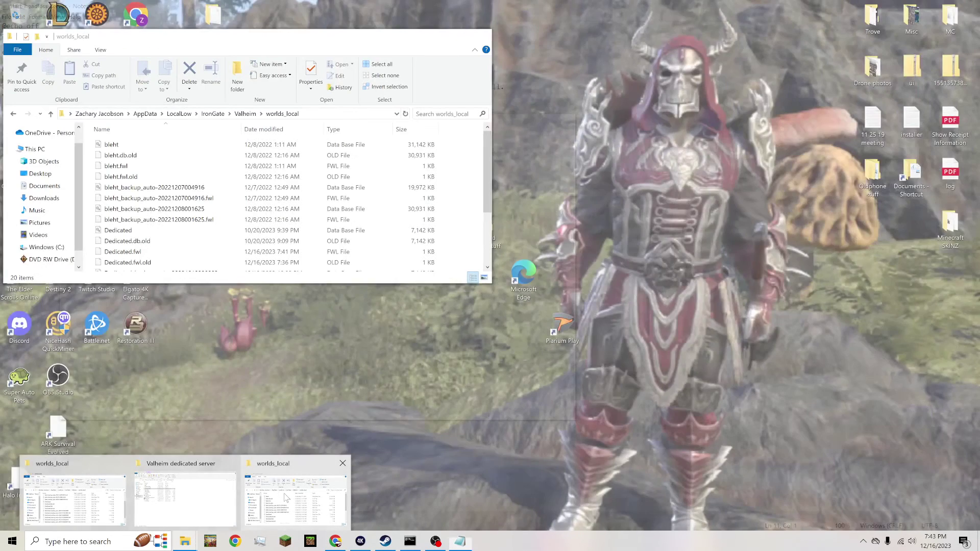
{"action": "left_click", "coordinate": [288, 499]}
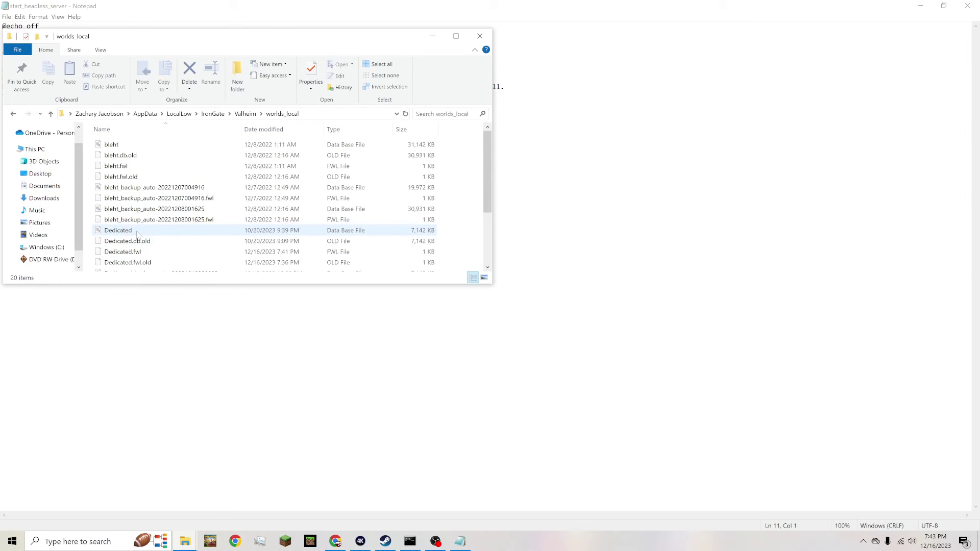
{"action": "scroll", "coordinate": [277, 194], "scroll_direction": "down", "scroll_amount": 3}
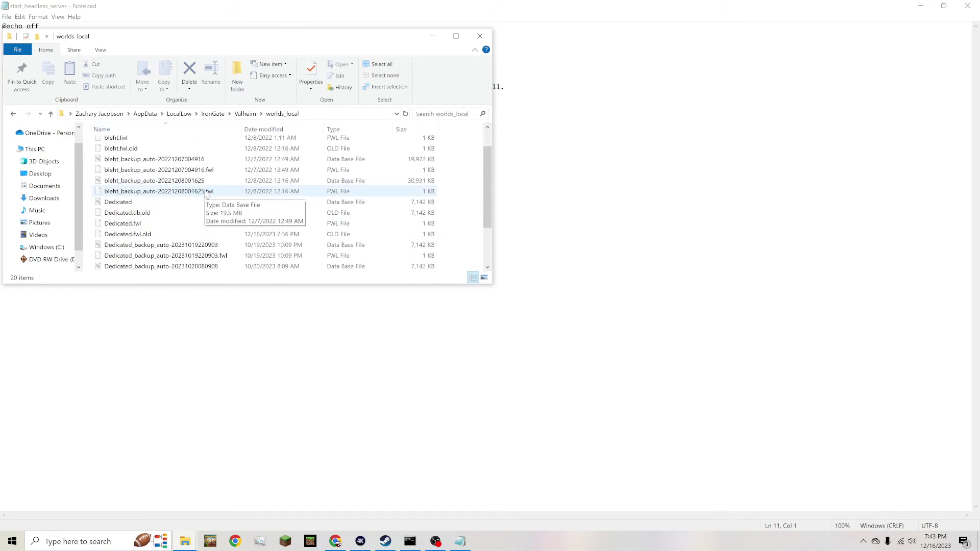
{"action": "scroll", "coordinate": [153, 219], "scroll_direction": "up", "scroll_amount": 3}
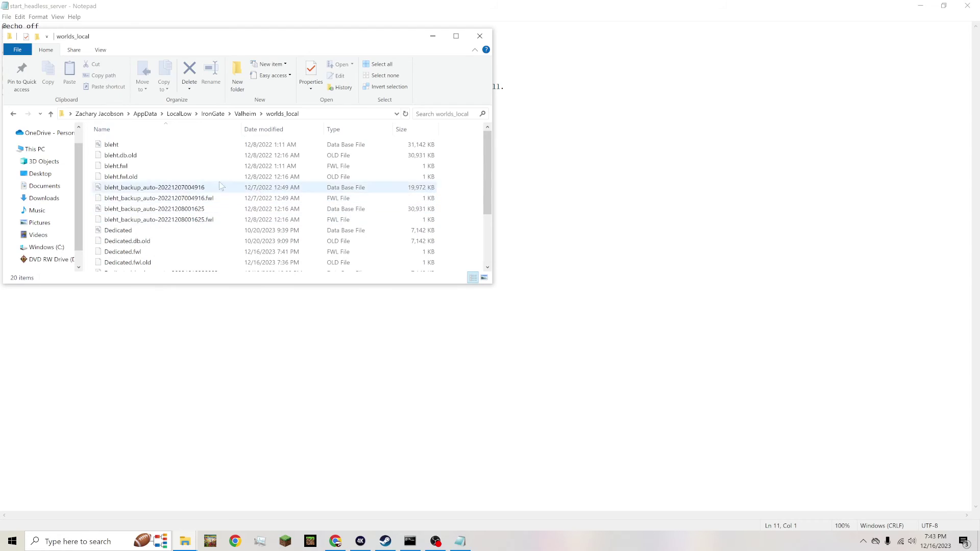
- Close the start_headless_server script and the worlds_local folder window
{"action": "key", "text": "alt+Tab"}
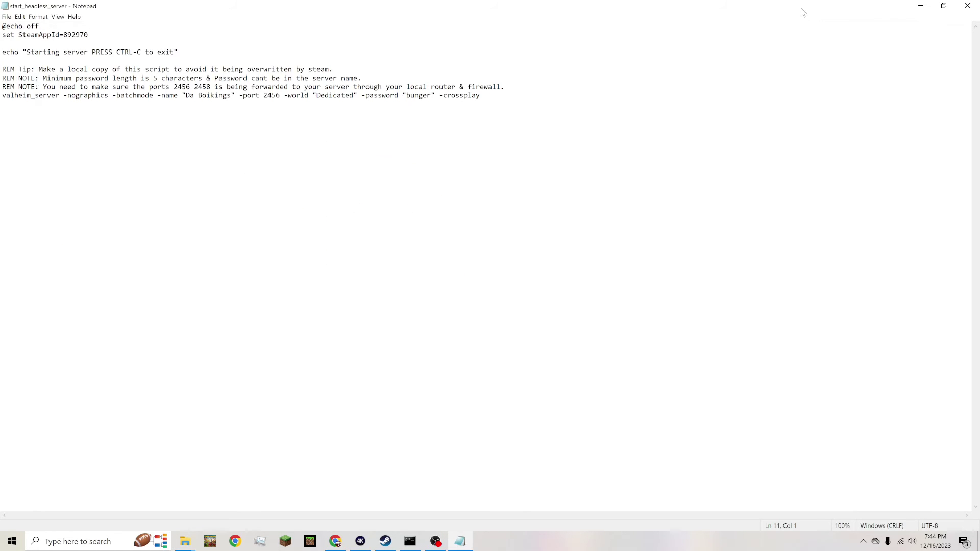
{"action": "left_click", "coordinate": [968, 5]}
{"action": "left_click", "coordinate": [479, 36]}
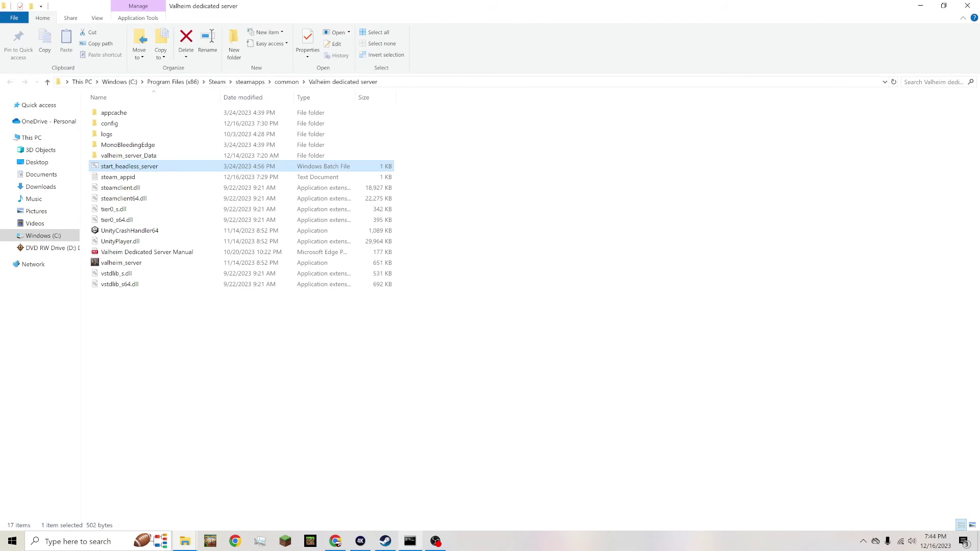
- Shut down the running Valheim dedicated server by closing its command console
{"action": "left_click", "coordinate": [410, 542]}
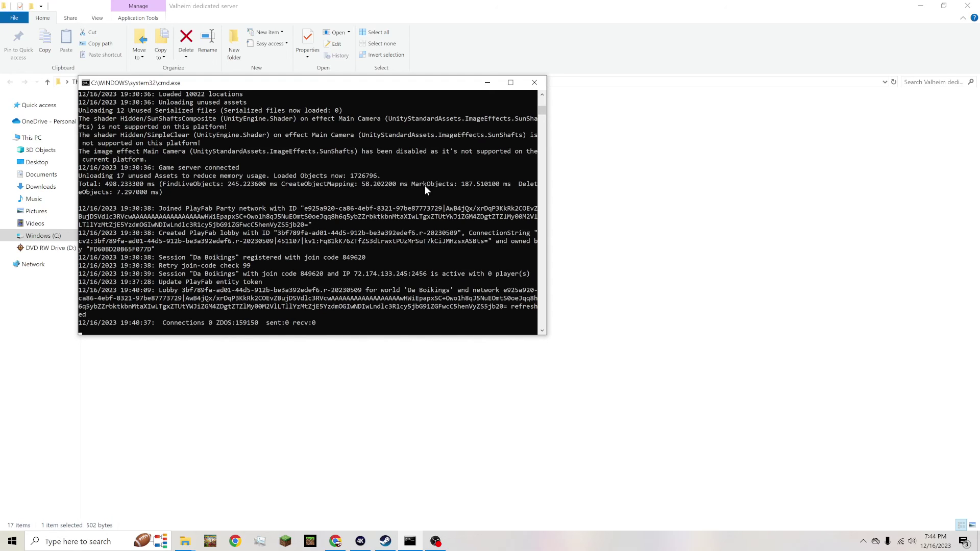
{"action": "left_click", "coordinate": [531, 83]}
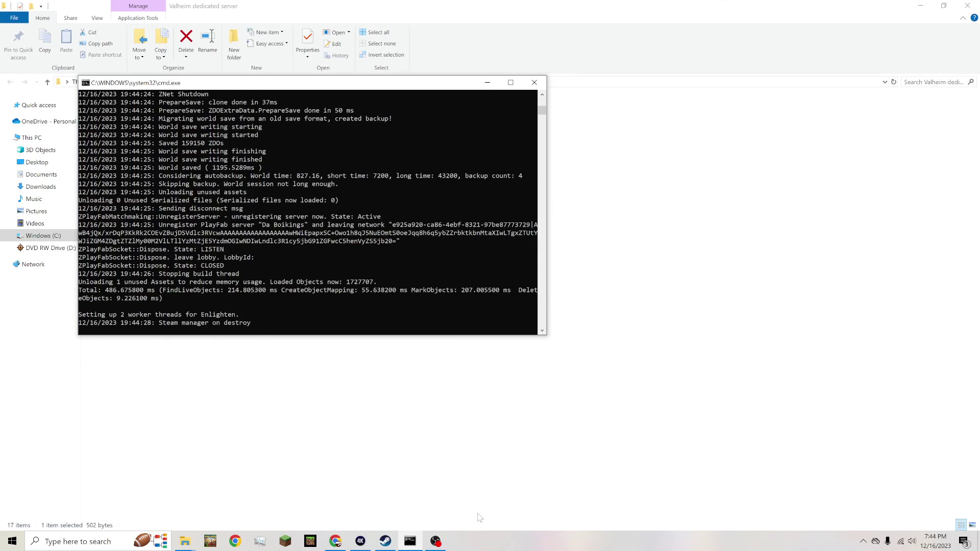
{"action": "left_click", "coordinate": [411, 541]}
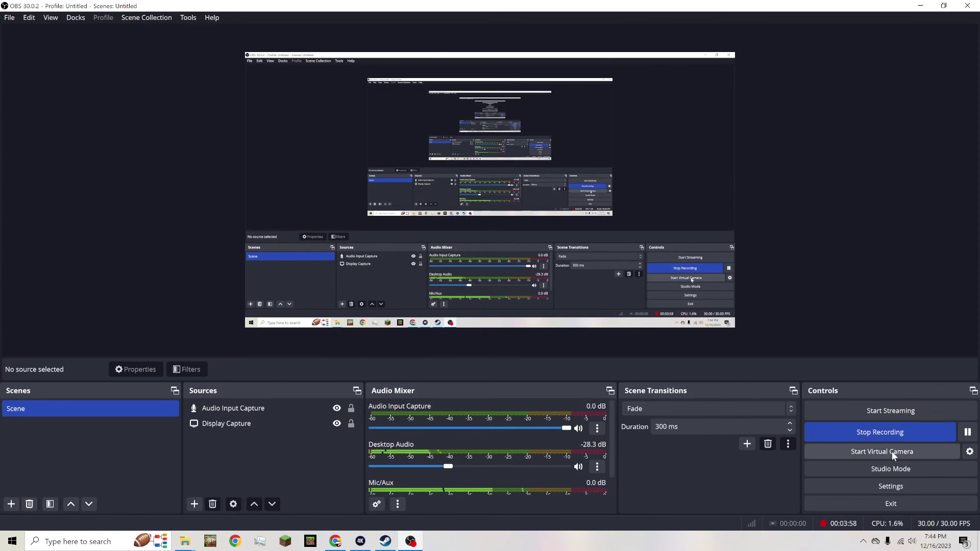